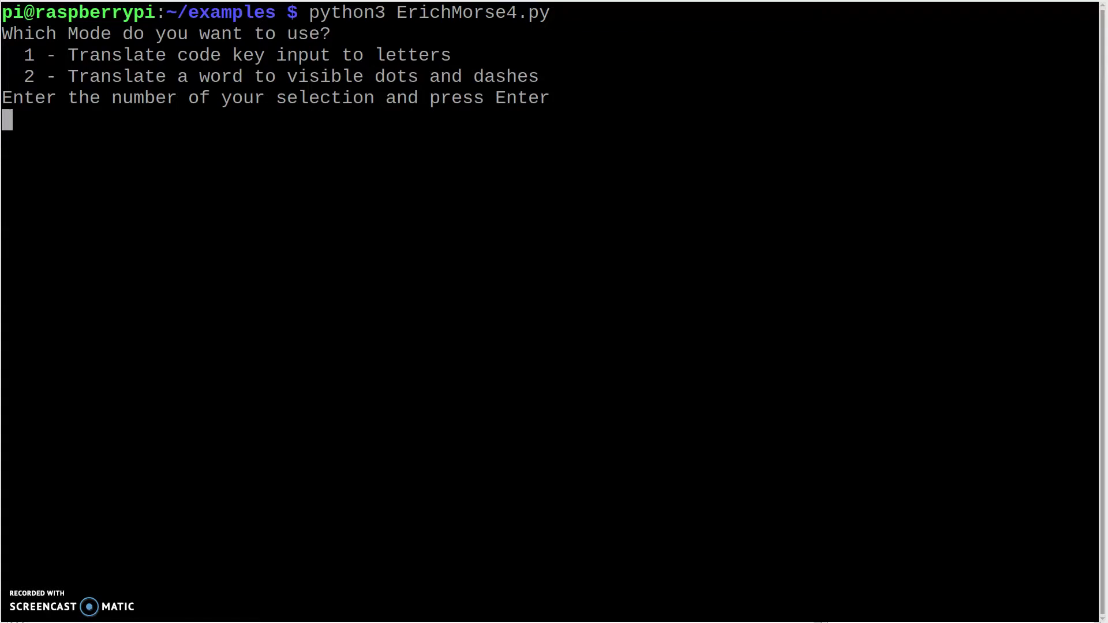
text(1)
Run ErichMorse4.py in mode 1 to decode code-key input into letters.
key(Return)
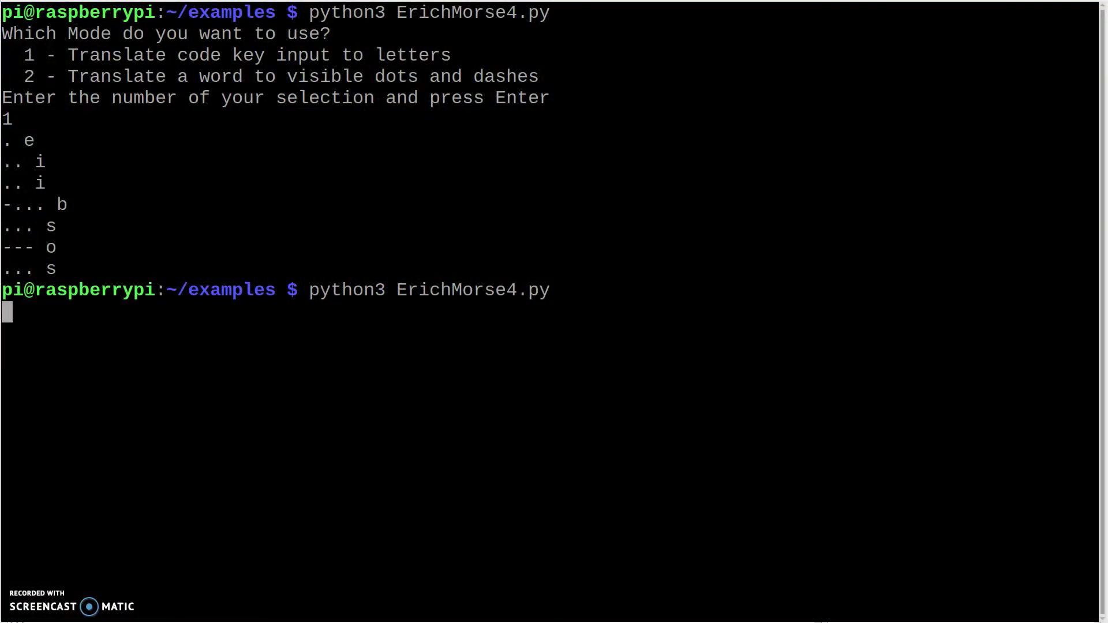
text(2)
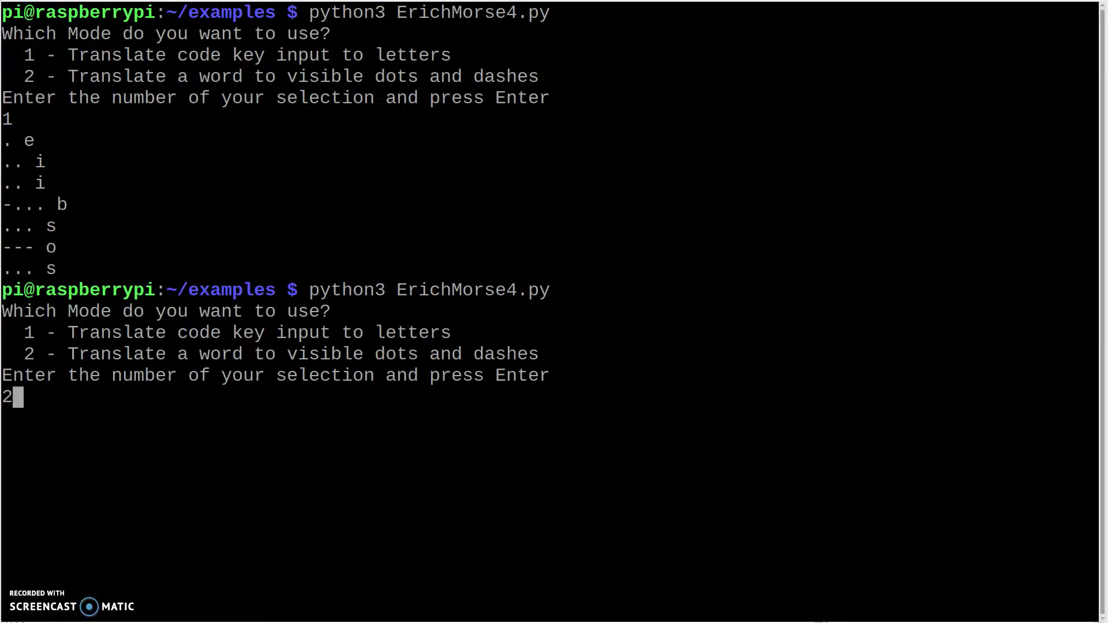
Choose mode 2 (words to dots and dashes) with option 2, Sound and Light output.
key(Return)
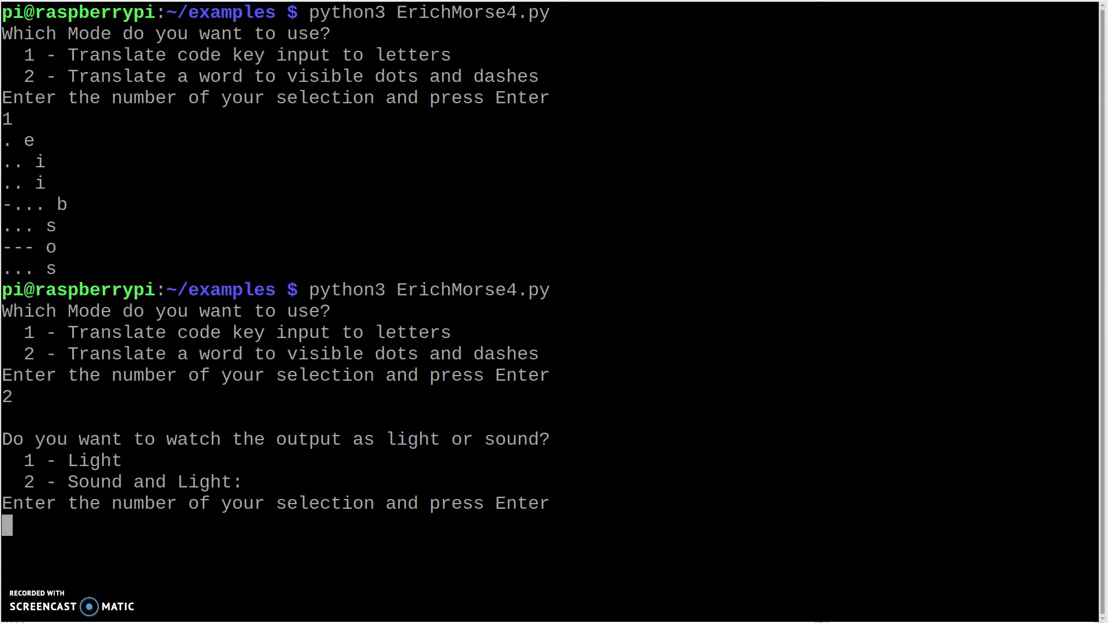
text(2)
key(Return)
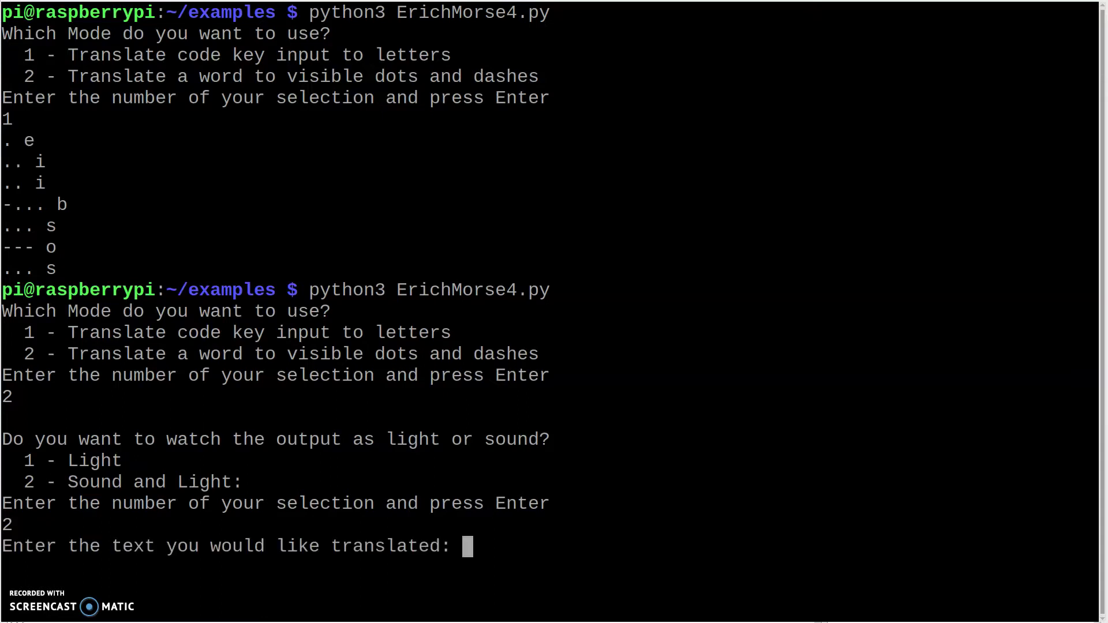
text(This t)
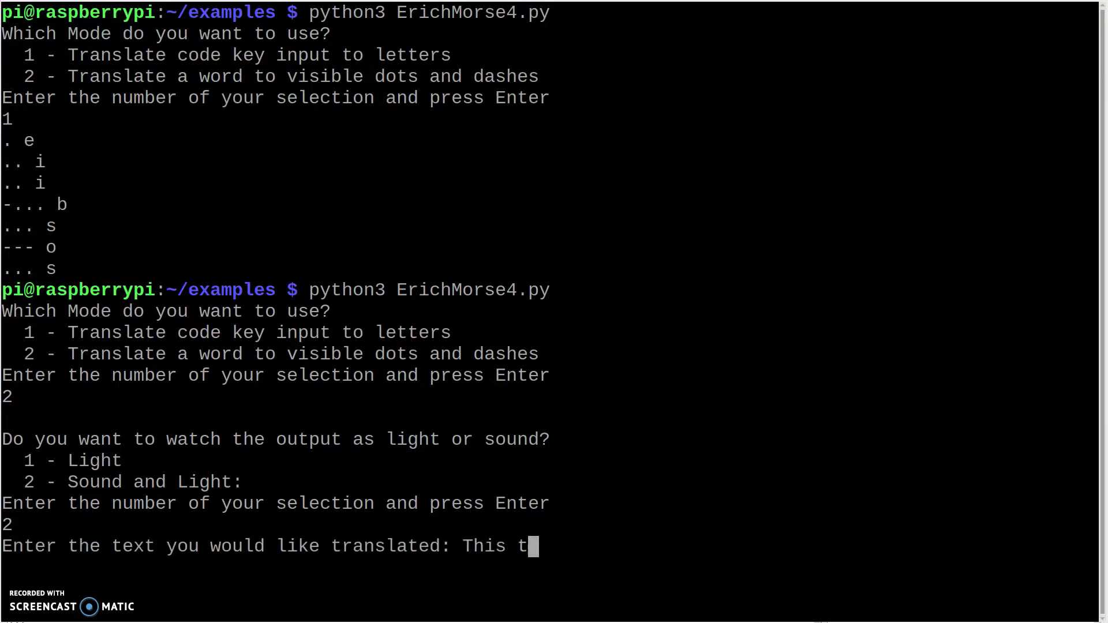
key(BackSpace)
text(is the sentenc)
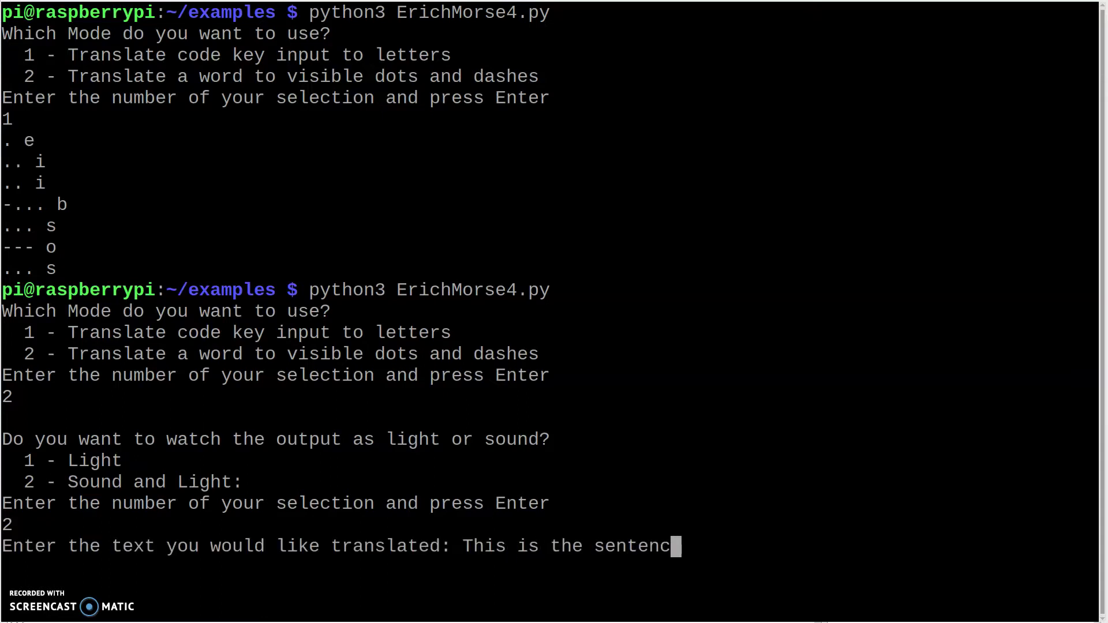
text(e to translate.)
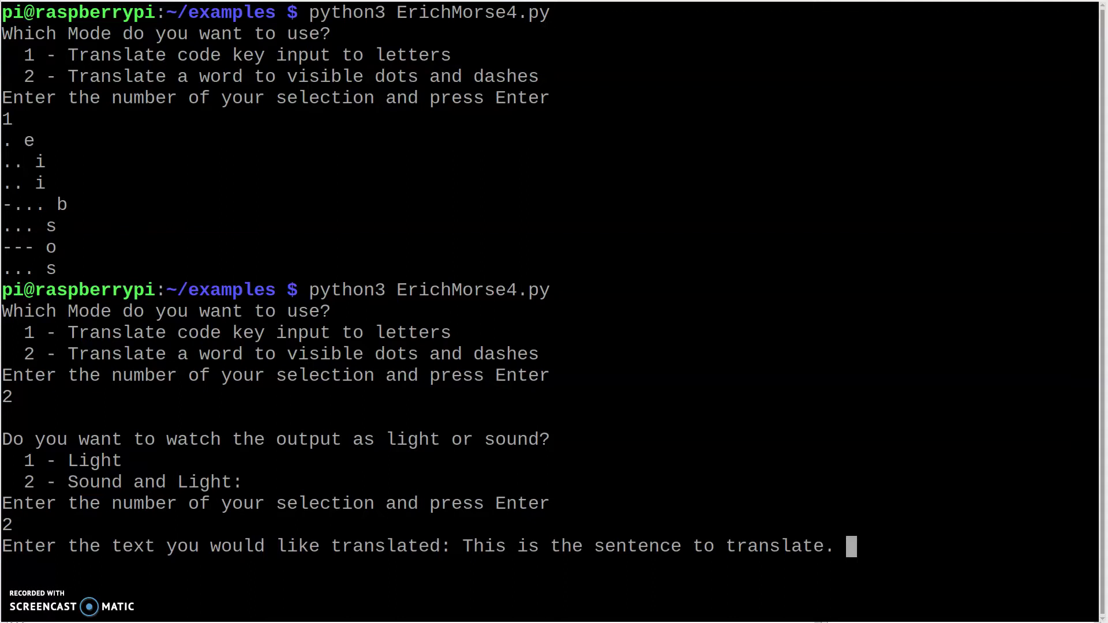
Translate 'This is the sentence to translate.' into Morse dots and dashes.
key(Return)
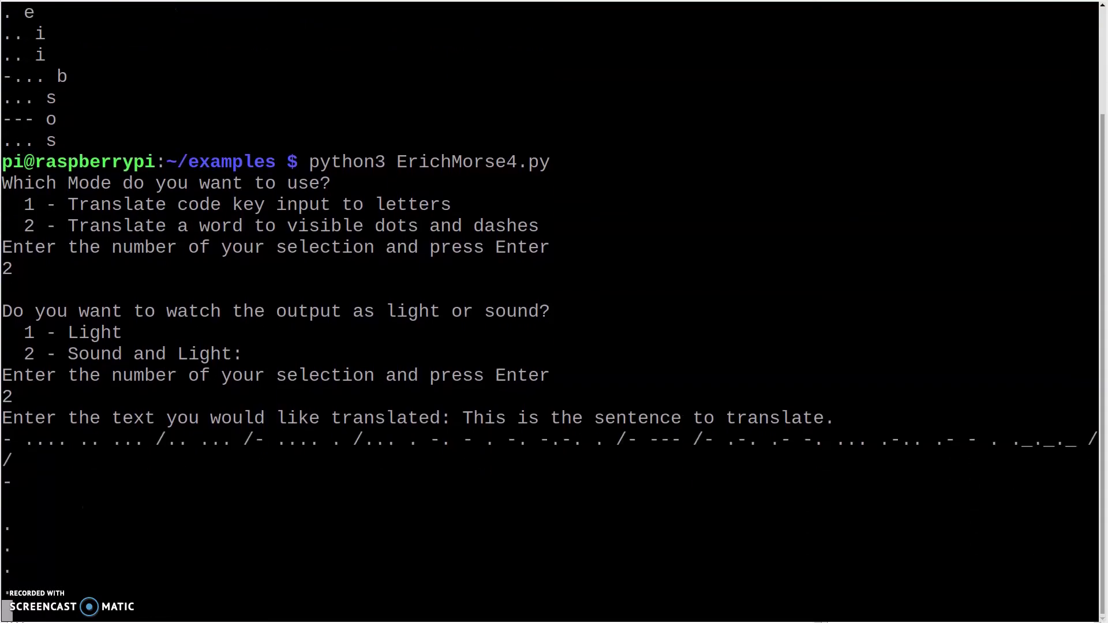